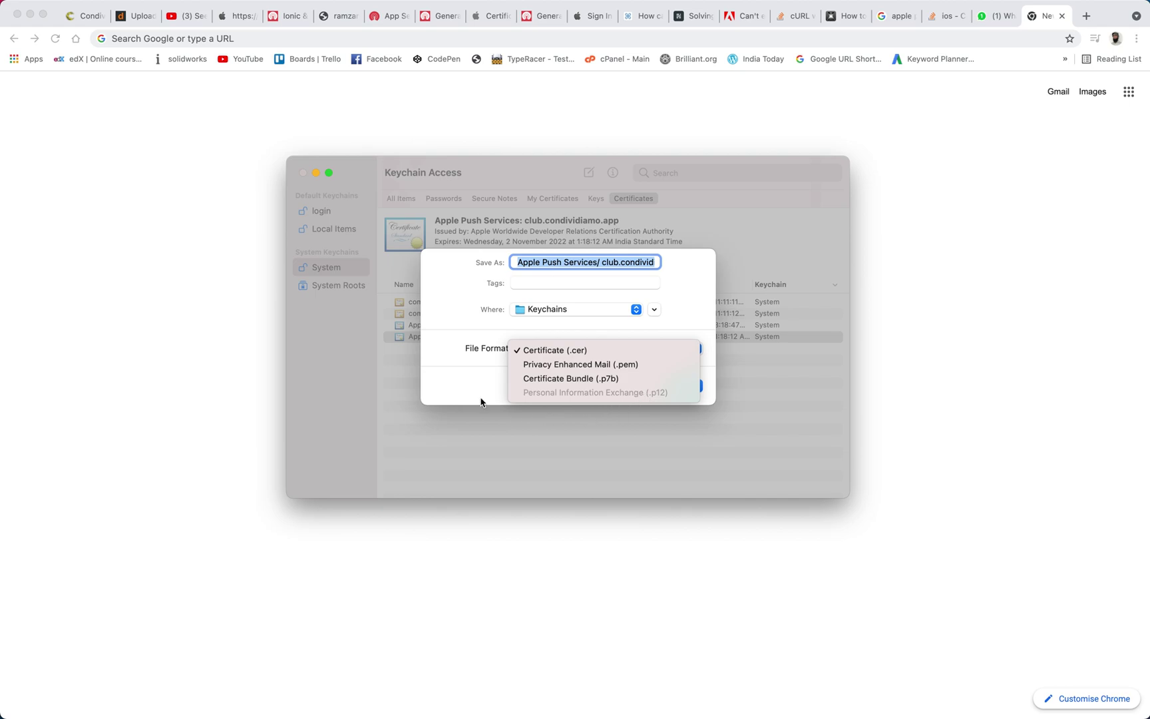
Leave the File Format as Certificate (.cer) and cancel the certificate export without saving
{"action": "left_click", "coordinate": [445, 380]}
{"action": "left_click", "coordinate": [640, 387]}
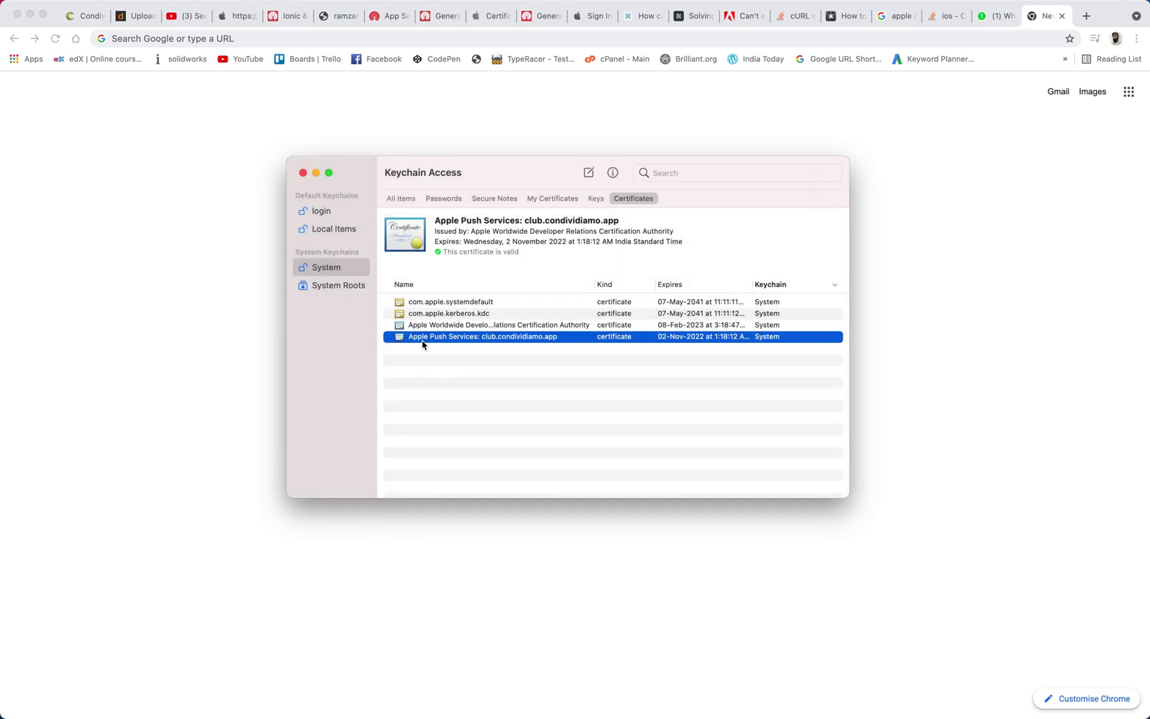
Delete the Apple Push Services: club.condividiamo.app certificate from System, authorising with the admin password
{"action": "right_click", "coordinate": [457, 337]}
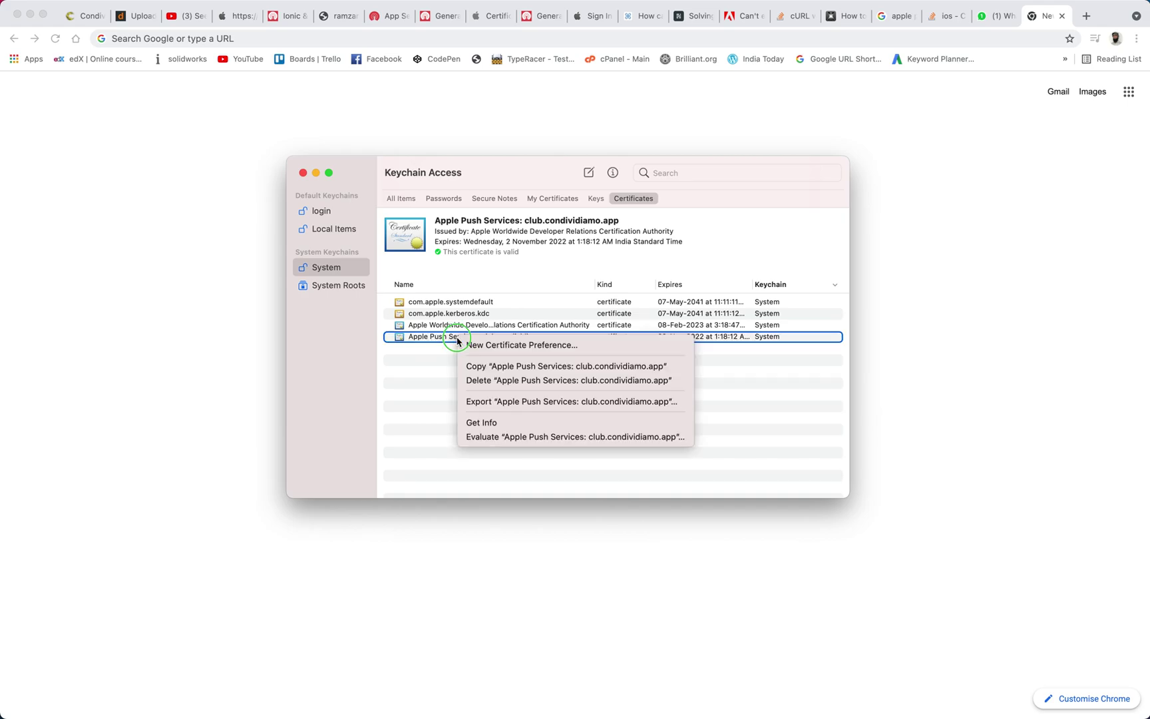
{"action": "left_click", "coordinate": [483, 385]}
{"action": "type", "text": "********"}
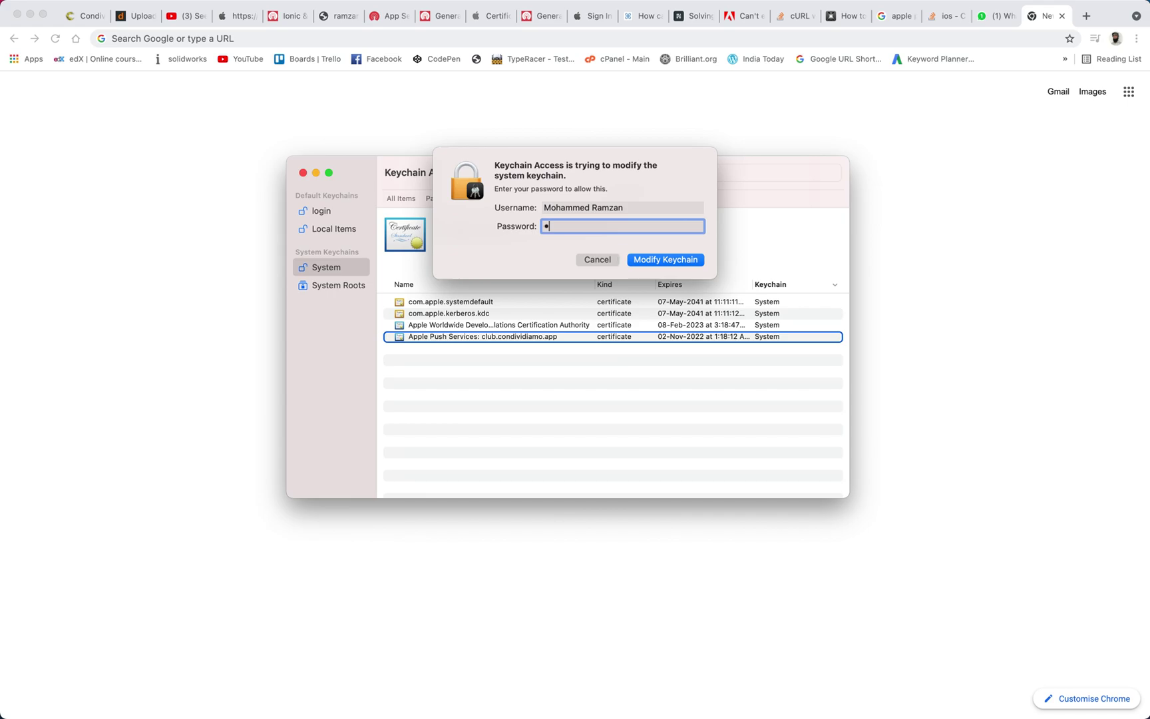
{"action": "type", "text": "***"}
{"action": "key", "text": "Return"}
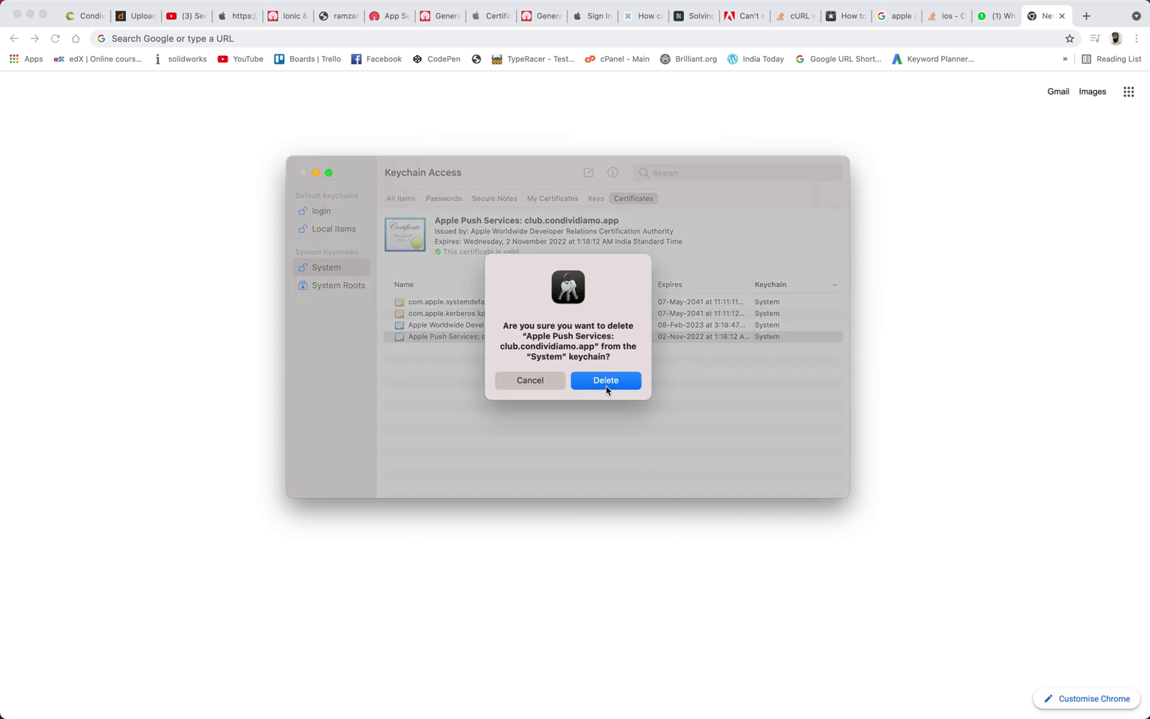
{"action": "left_click", "coordinate": [607, 385]}
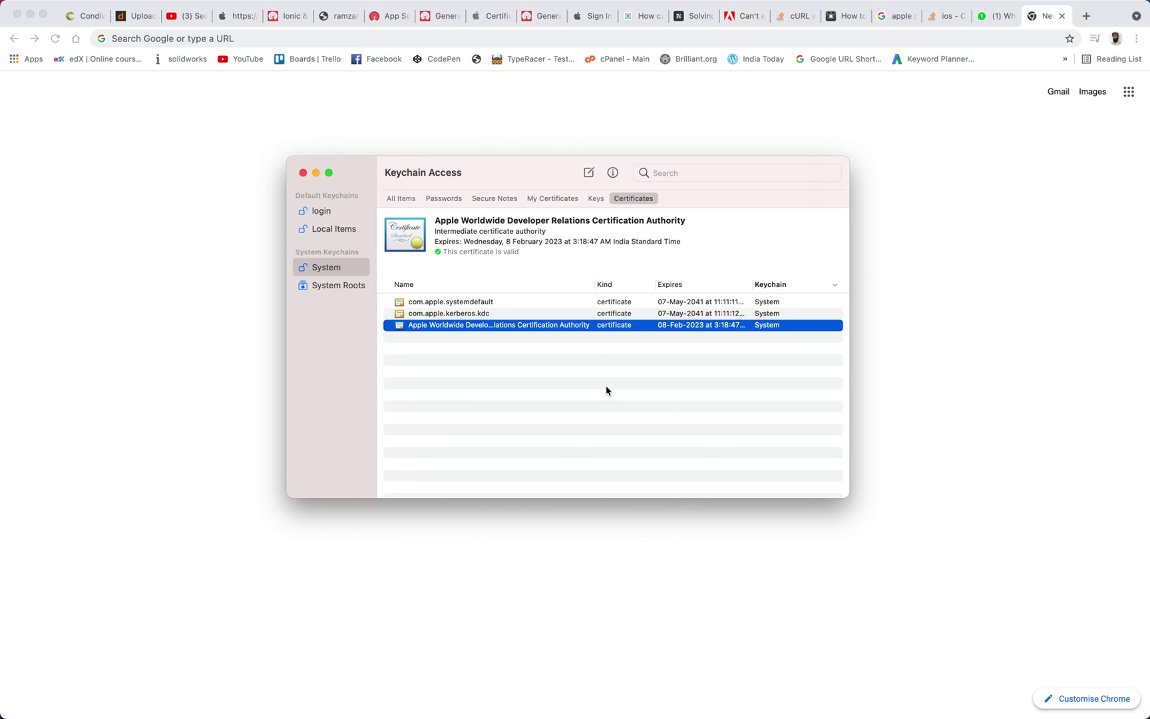
{"action": "key", "text": "super+Tab"}
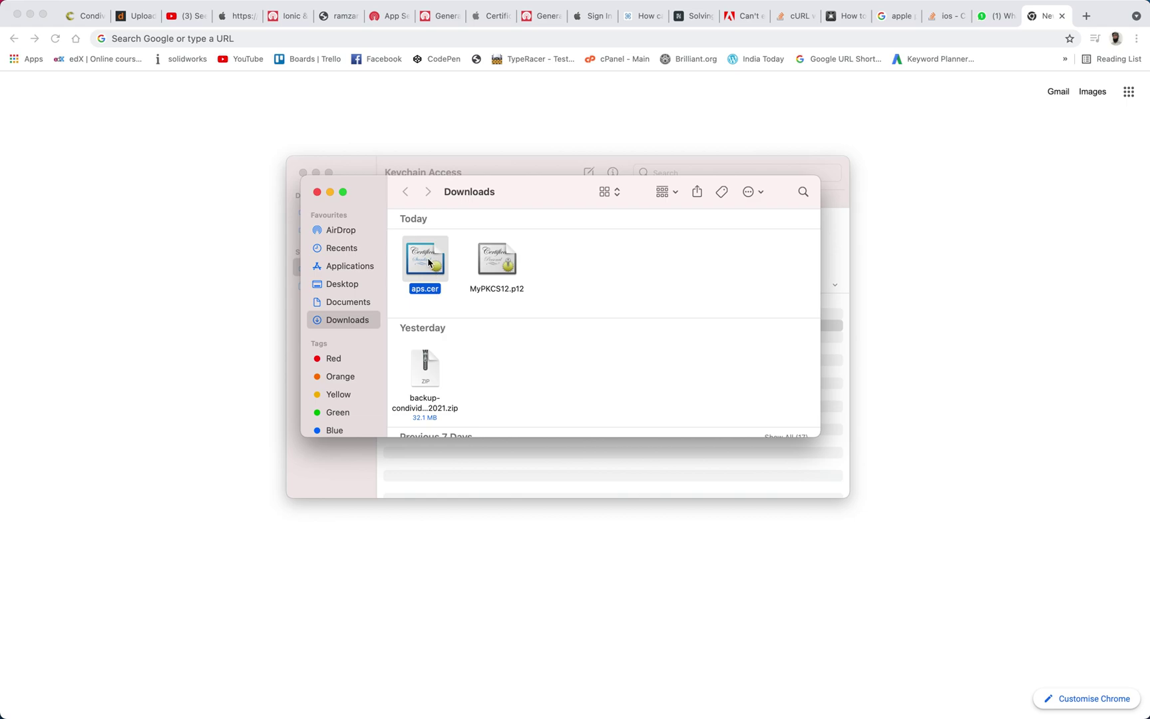
Install aps.cer from the Downloads folder to re-add the Apple Push Services certificate
{"action": "double_click", "coordinate": [429, 262]}
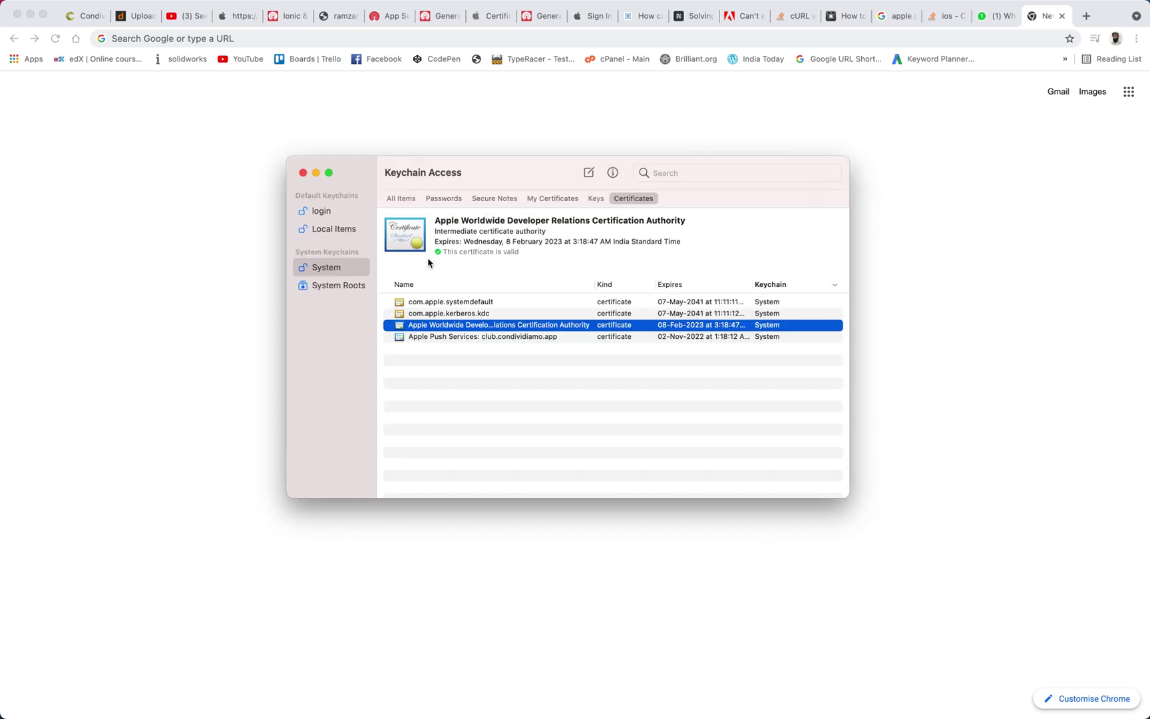
{"action": "left_click", "coordinate": [458, 337]}
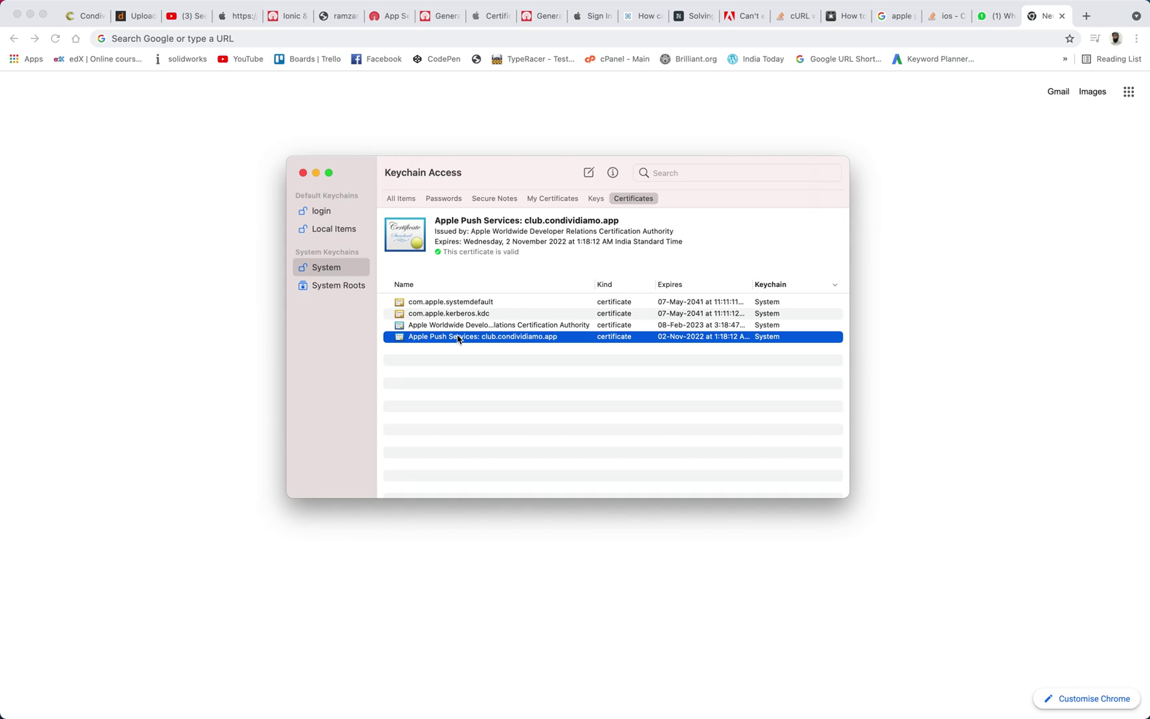
{"action": "right_click", "coordinate": [458, 339]}
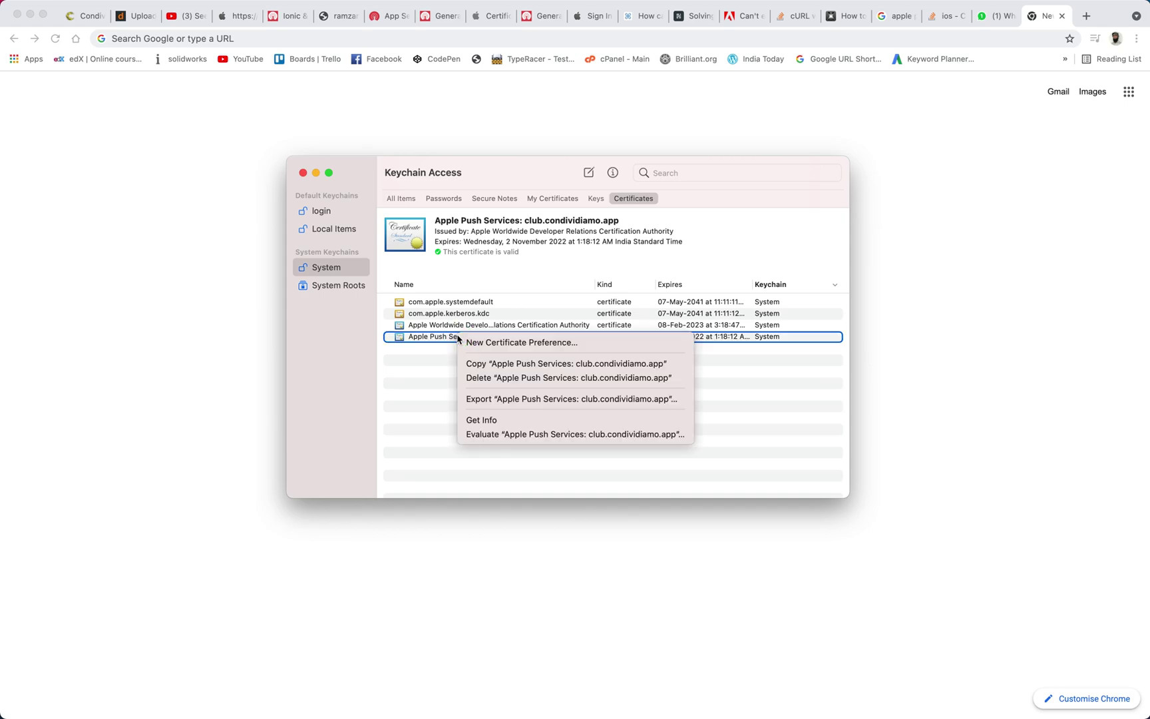
{"action": "left_click", "coordinate": [499, 398]}
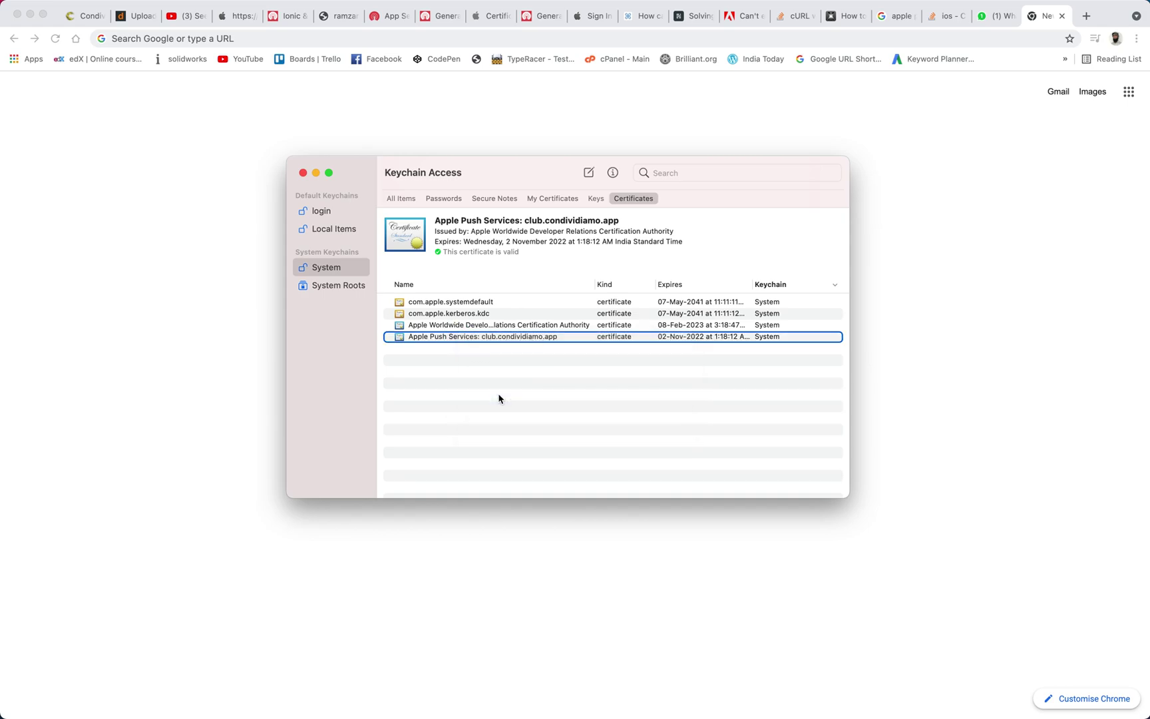
{"action": "left_click", "coordinate": [605, 347]}
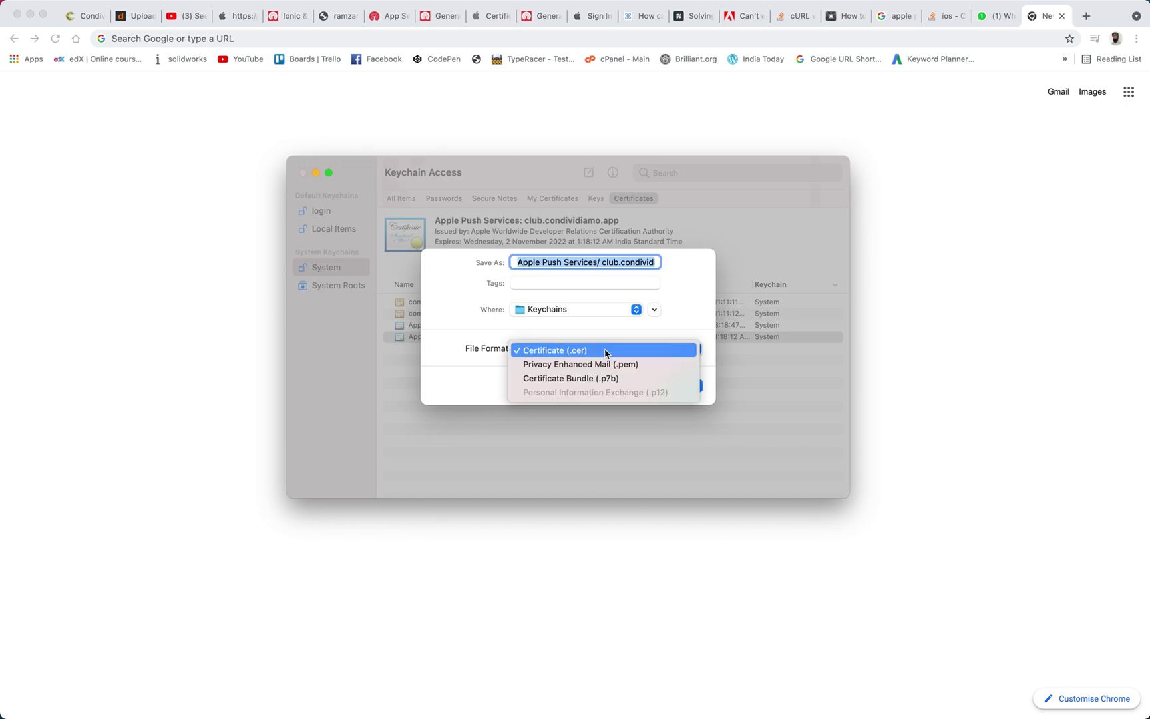
{"action": "left_click", "coordinate": [477, 390]}
{"action": "left_click", "coordinate": [630, 388]}
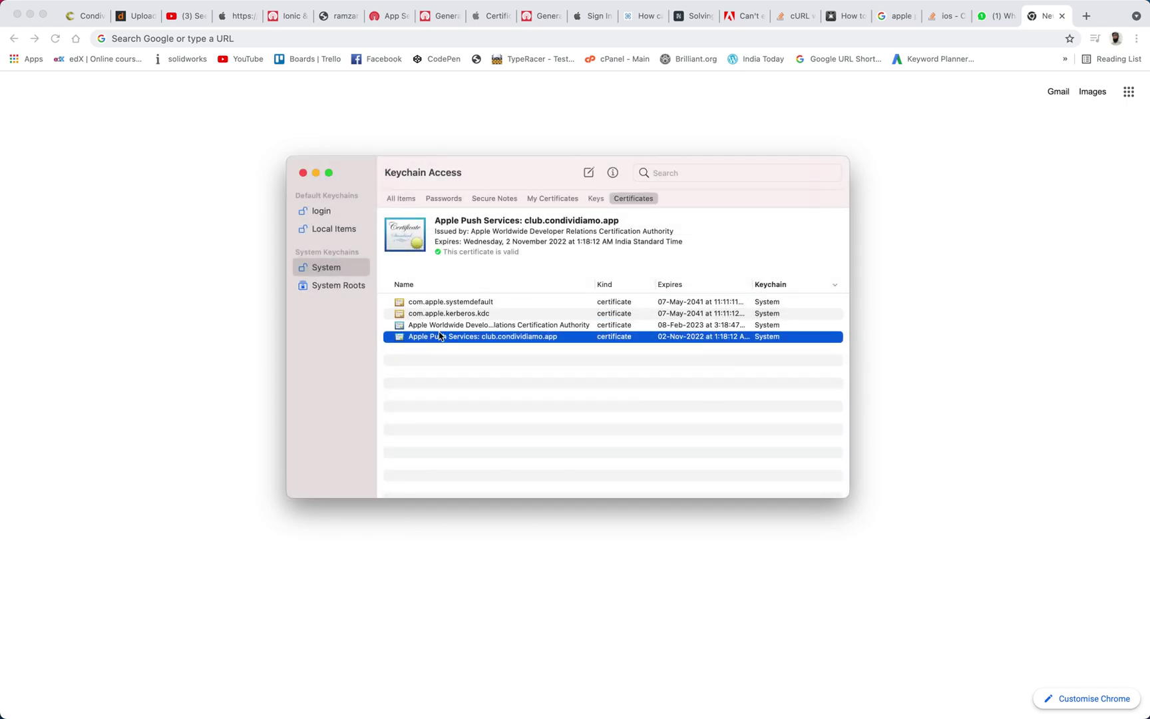
Delete the Apple Push Services certificate from the System keychain again, authorising with the admin password
{"action": "right_click", "coordinate": [435, 339]}
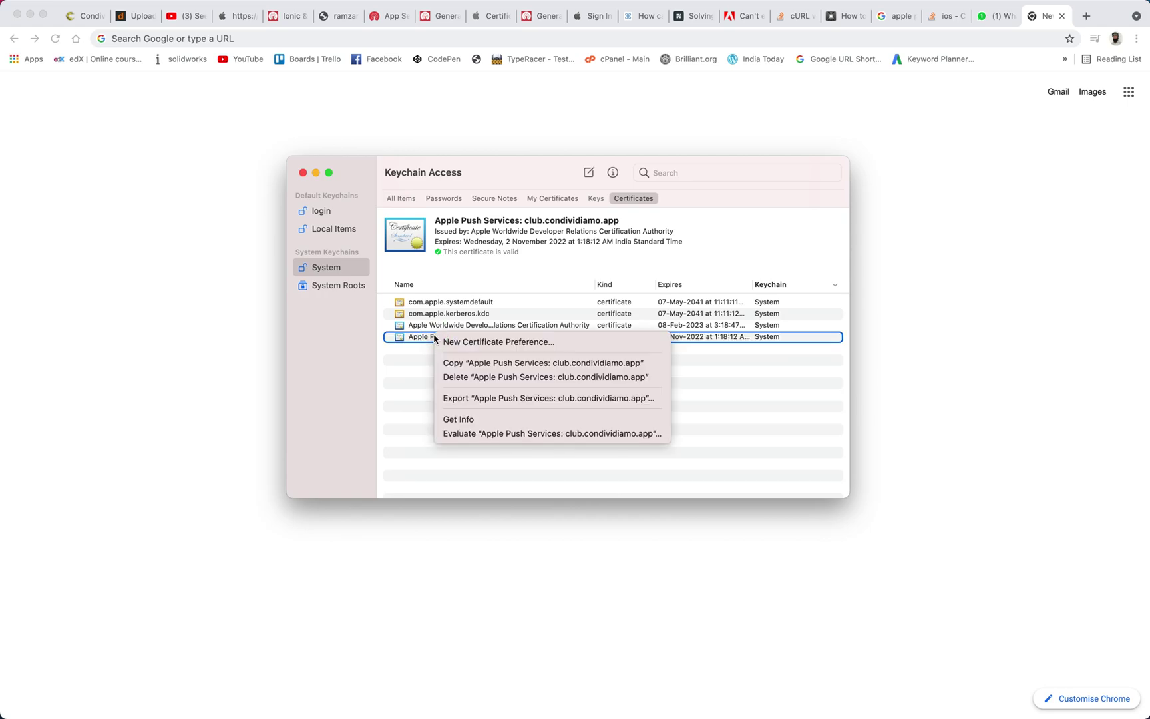
{"action": "left_click", "coordinate": [470, 378]}
{"action": "type", "text": "•••"}
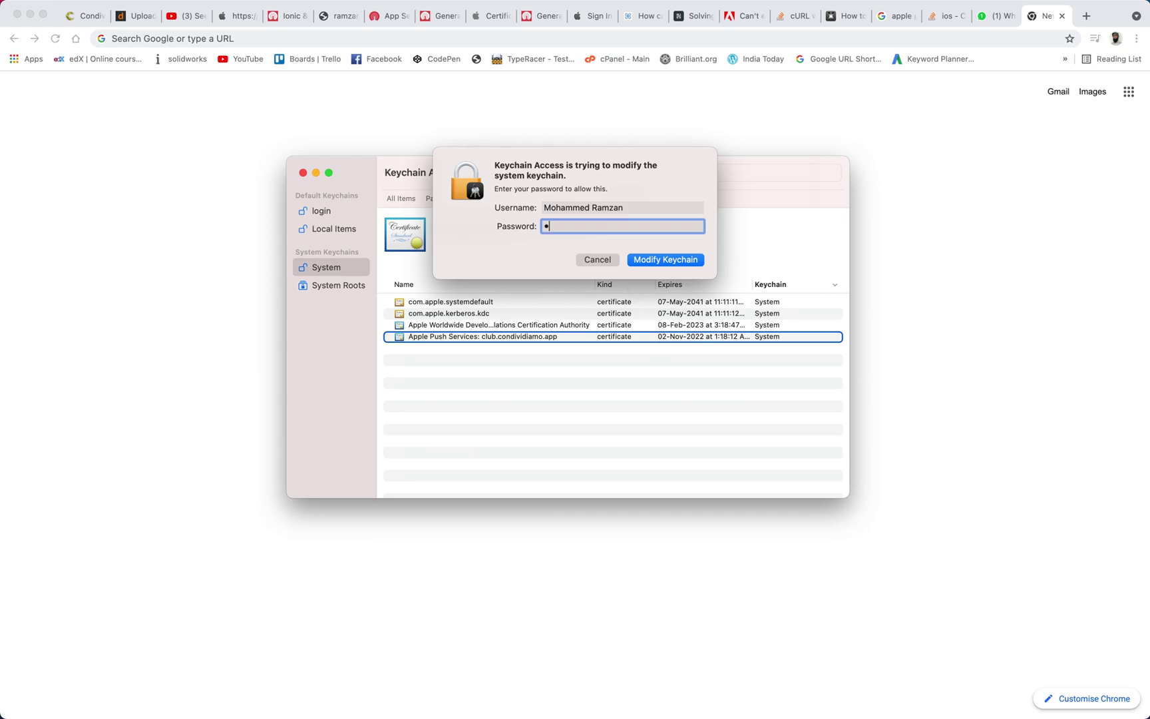
{"action": "type", "text": "••••••••"}
{"action": "key", "text": "Return"}
{"action": "left_click", "coordinate": [619, 380]}
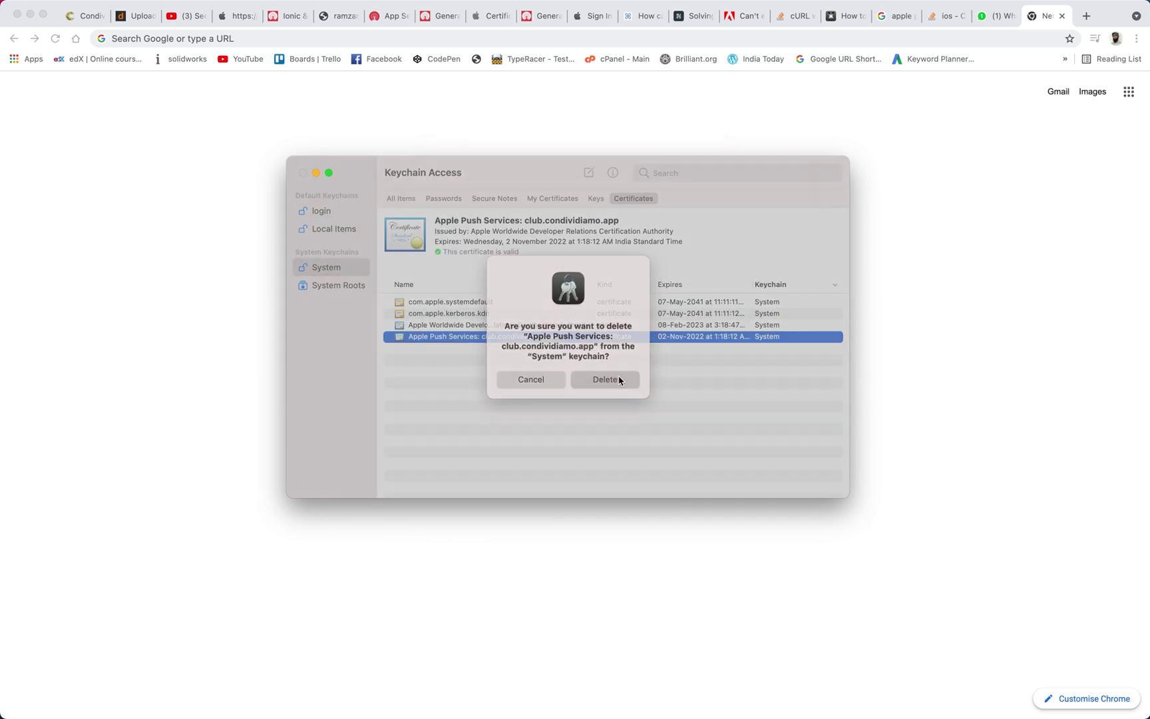
Drag aps.cer into the login keychain and select the resulting Apple Push Services certificate
{"action": "left_click", "coordinate": [321, 212]}
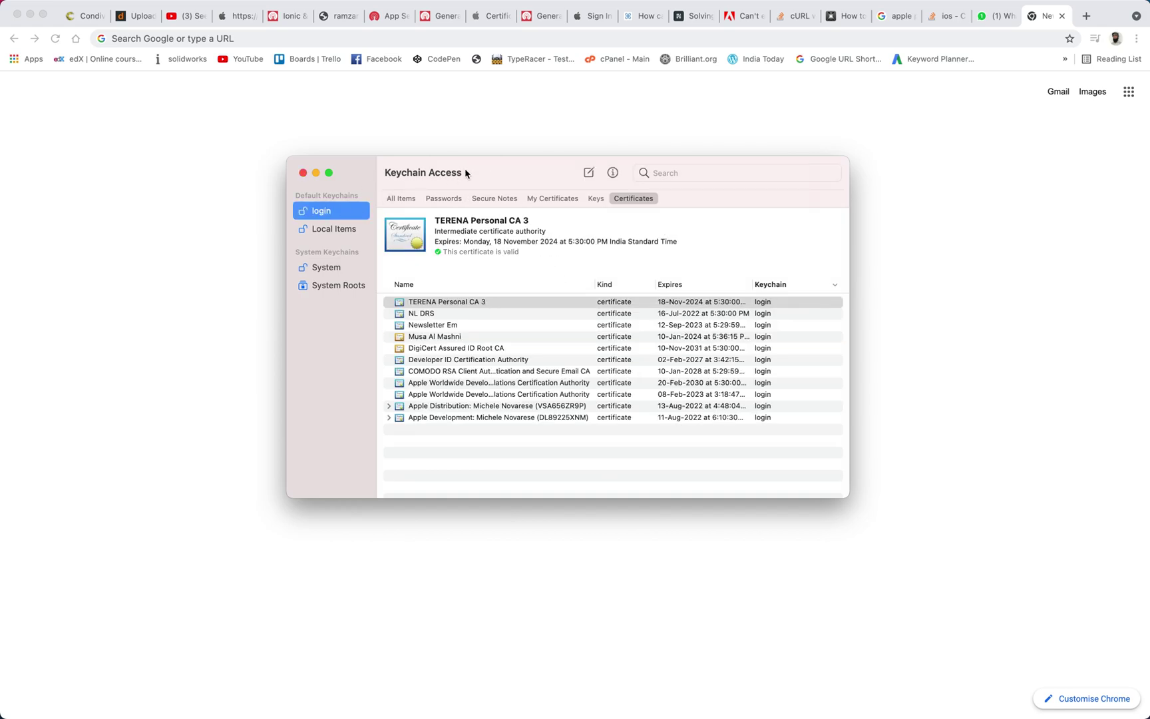
{"action": "left_click_drag", "start_coordinate": [472, 166], "coordinate": [700, 205]}
{"action": "left_click", "coordinate": [419, 263]}
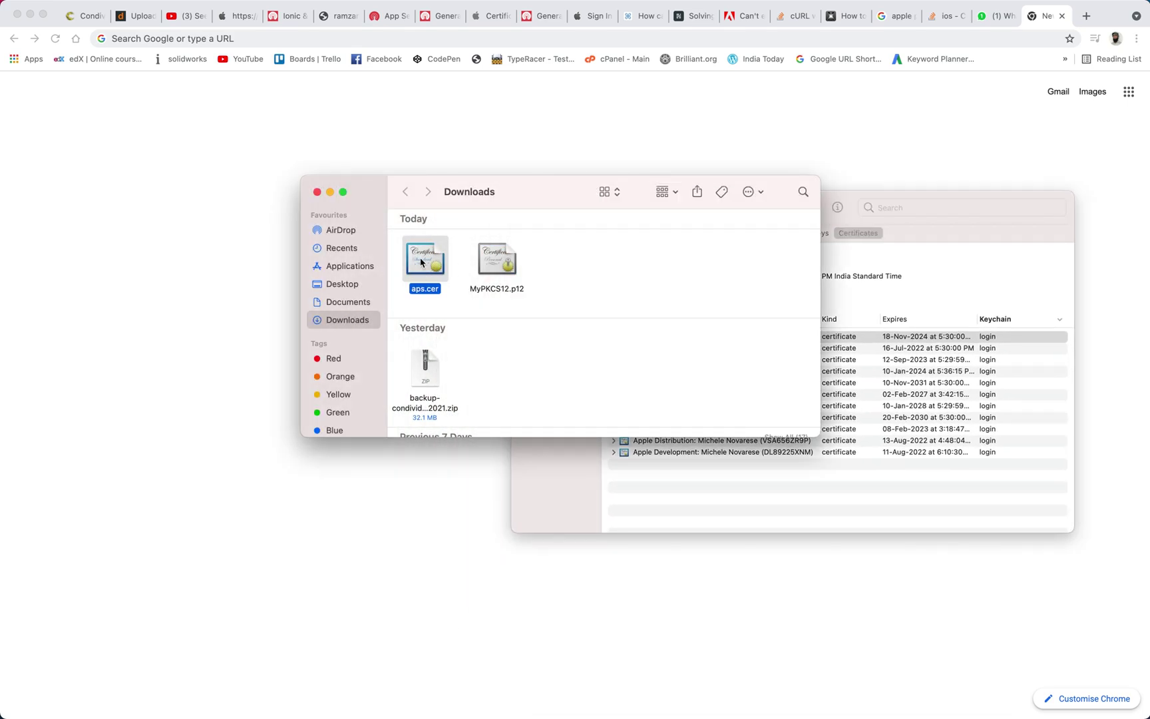
{"action": "left_click_drag", "start_coordinate": [421, 262], "coordinate": [890, 473]}
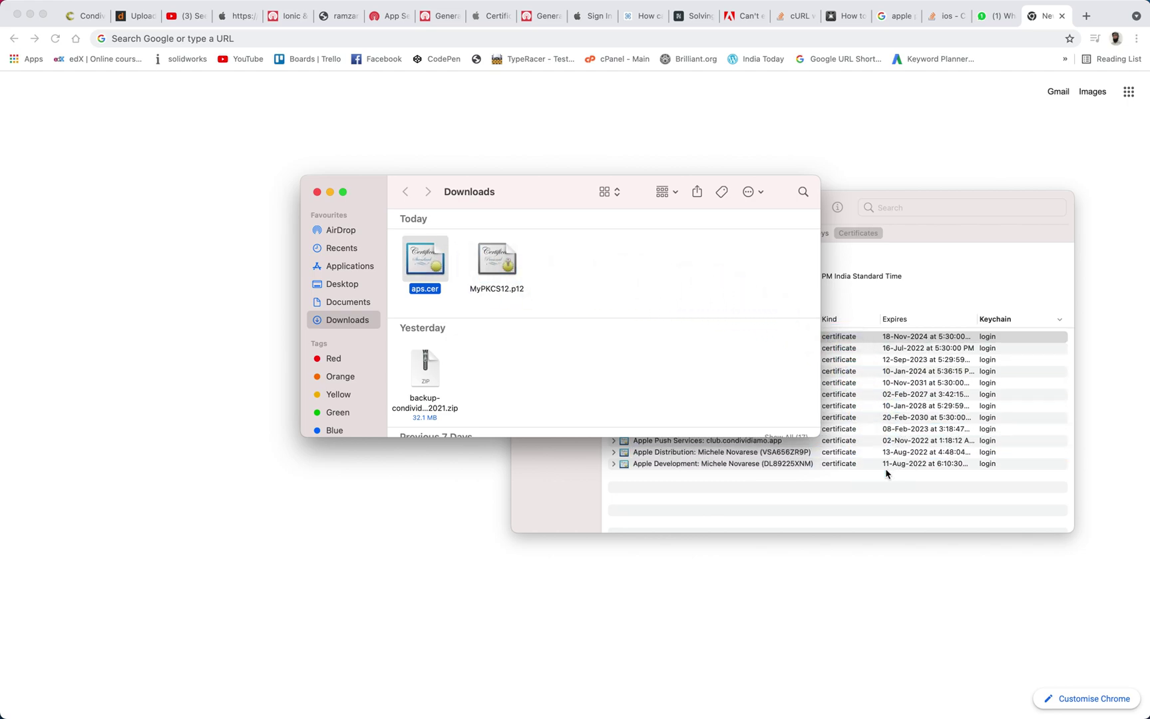
{"action": "left_click", "coordinate": [962, 272]}
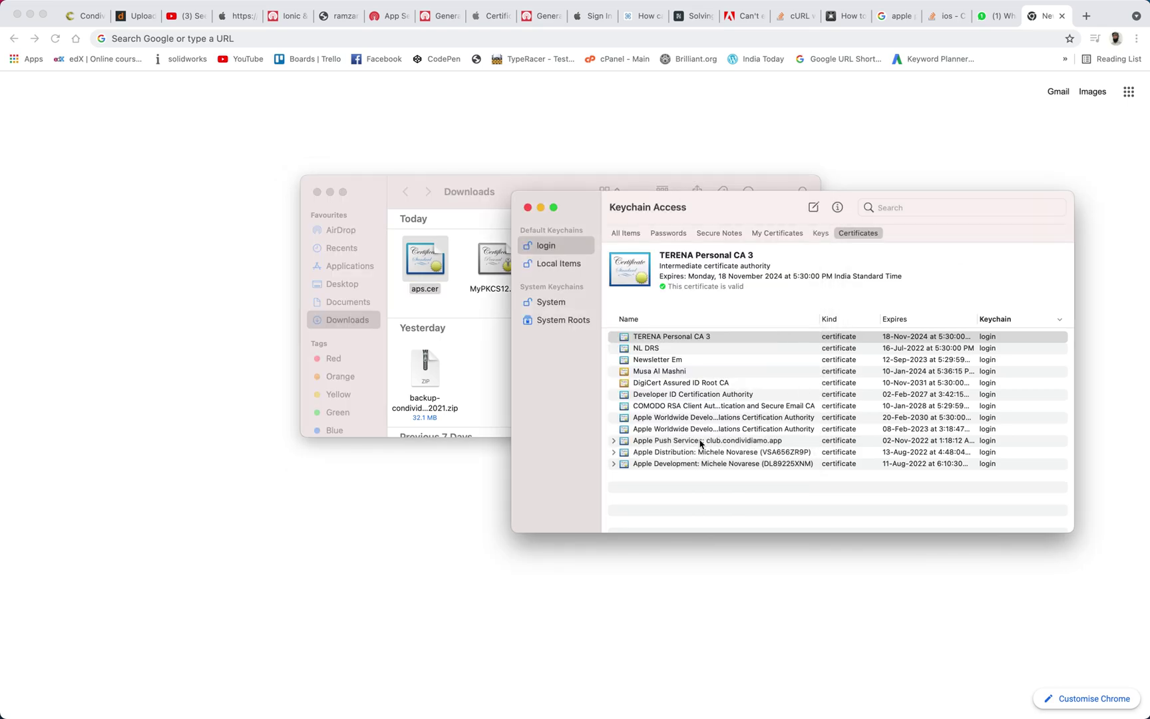
{"action": "left_click", "coordinate": [653, 442]}
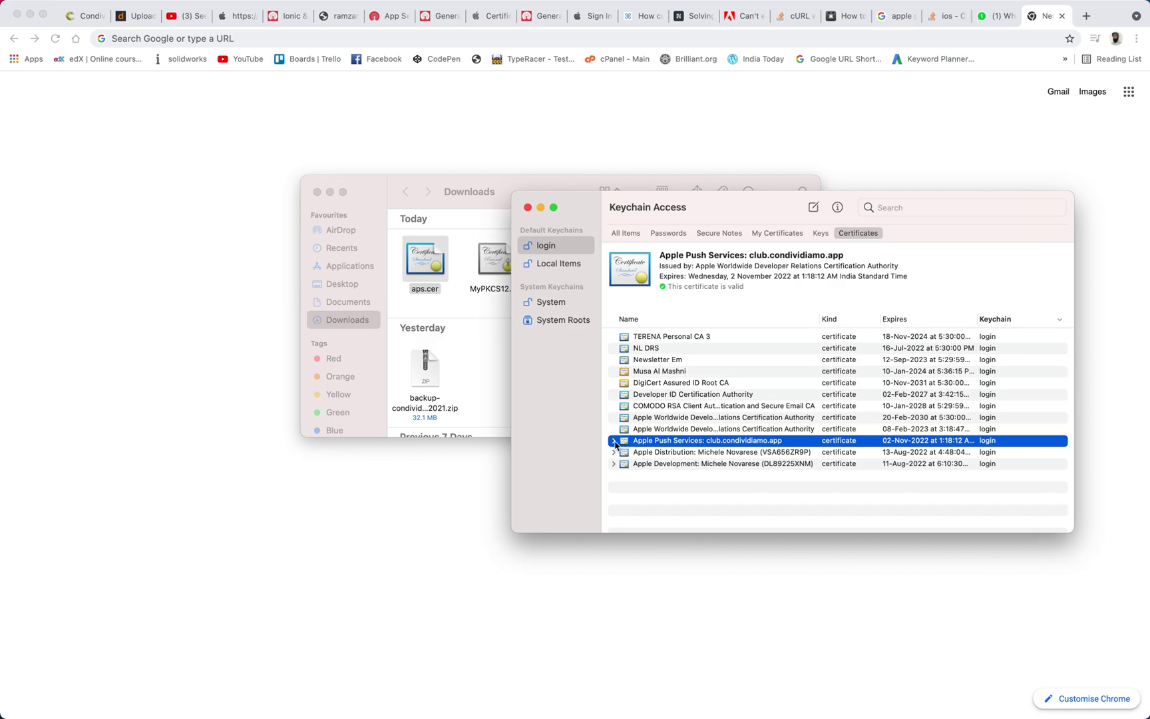
{"action": "left_click", "coordinate": [613, 441]}
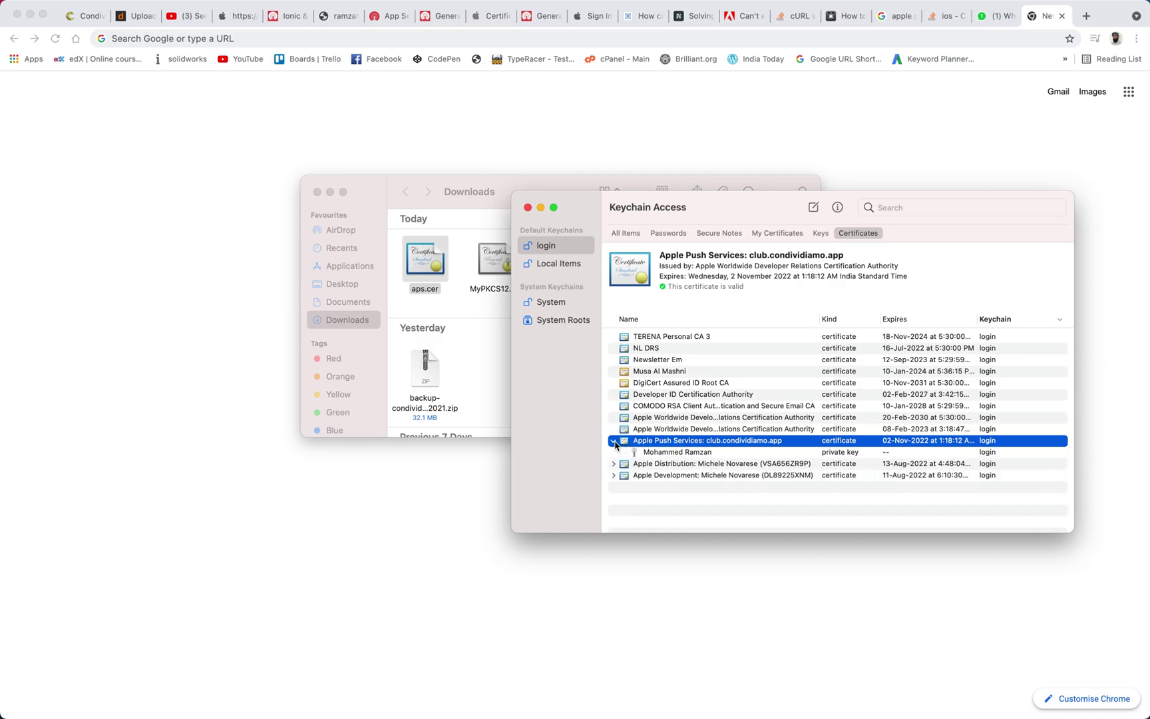
Inspect the private key under the Apple Push Services certificate, then reselect the certificate
{"action": "left_click", "coordinate": [662, 453]}
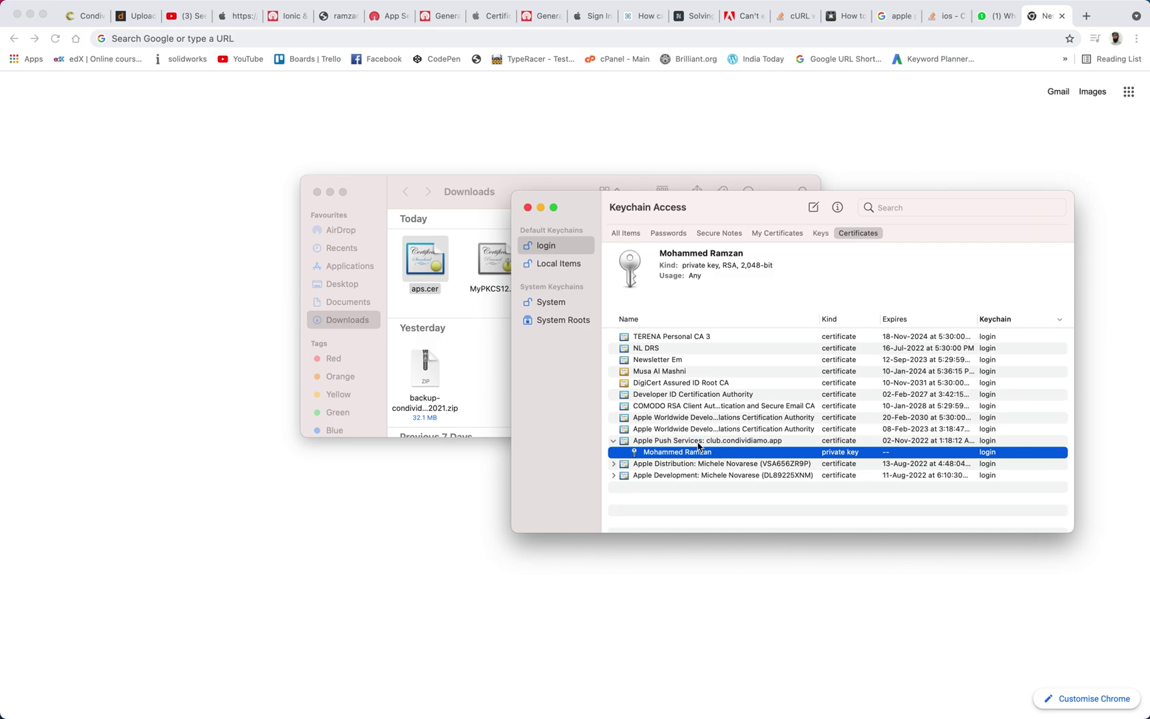
{"action": "left_click", "coordinate": [697, 442]}
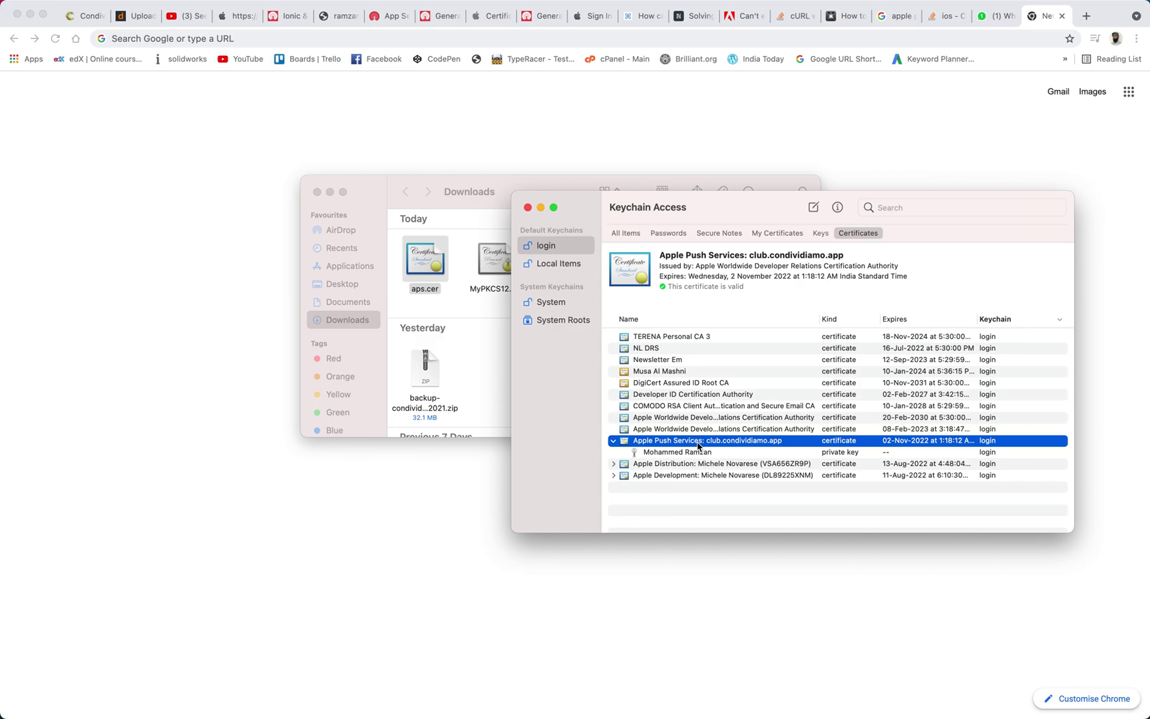
{"action": "right_click", "coordinate": [697, 445]}
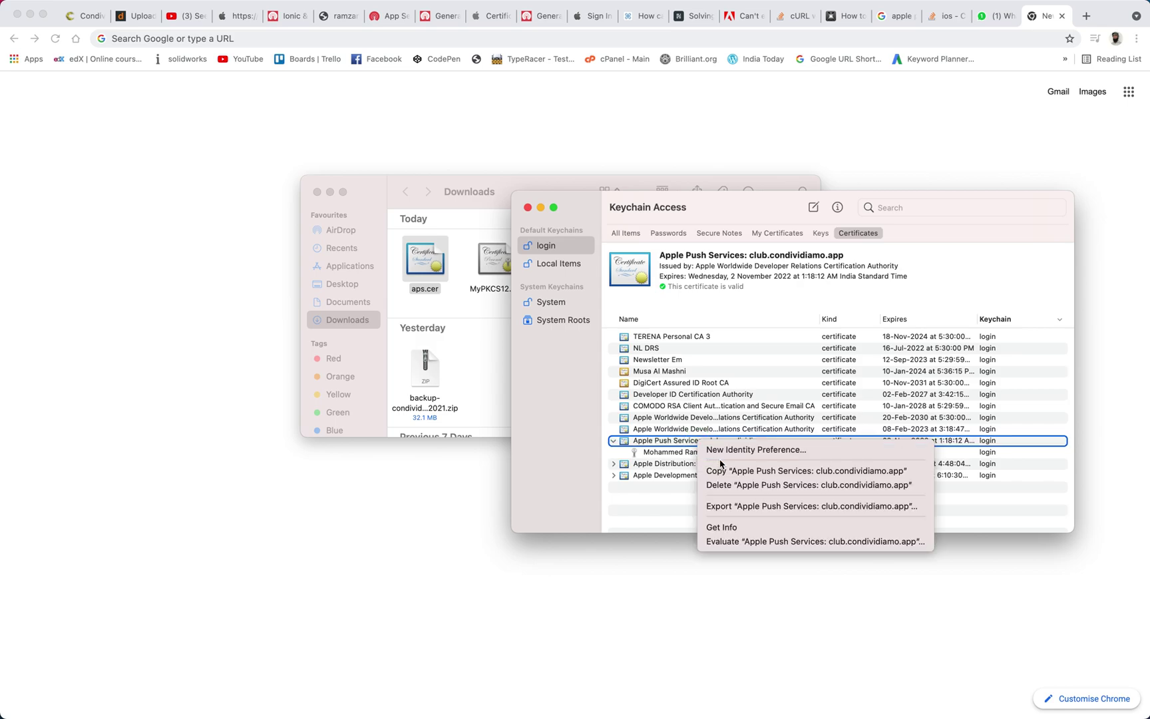
Export the push certificate under the name Certificates in Personal Information Exchange (.p12) format
{"action": "left_click", "coordinate": [723, 509]}
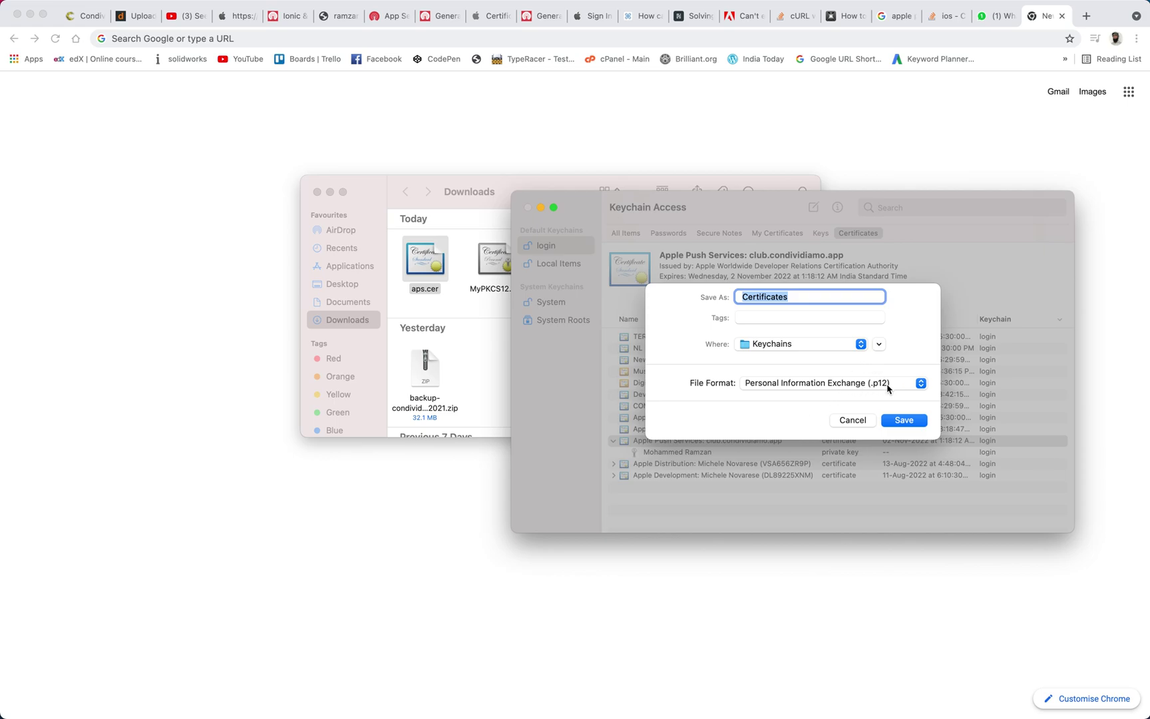
{"action": "left_click", "coordinate": [905, 420]}
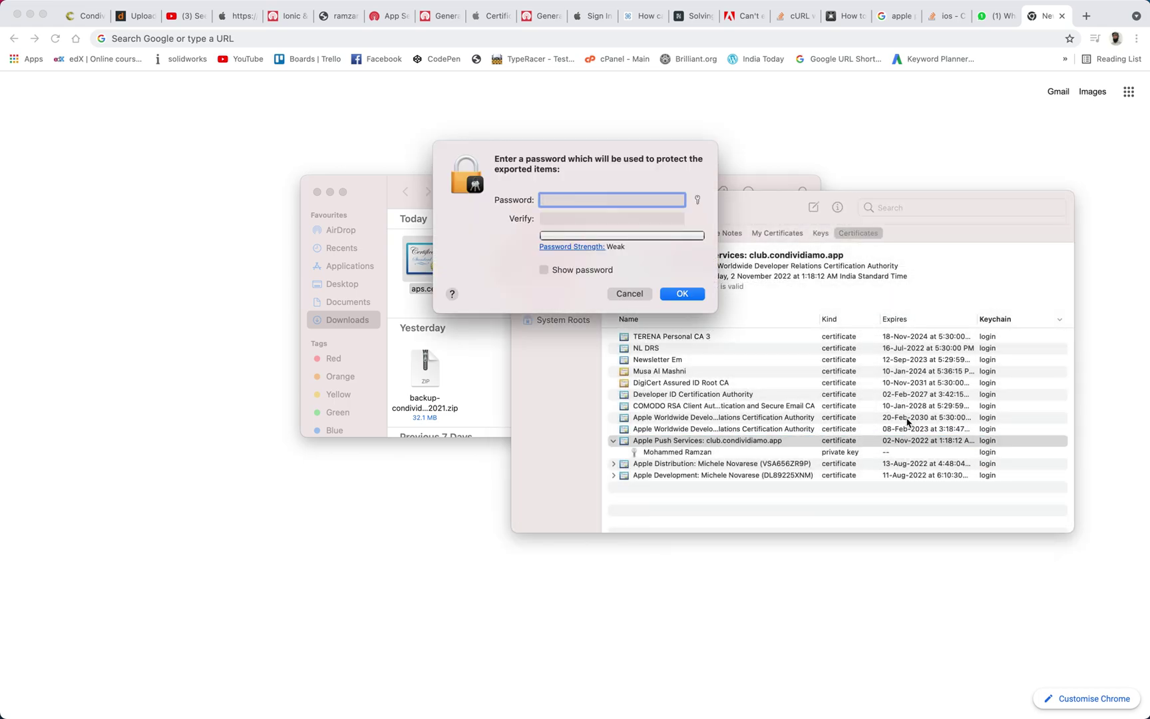
Set and verify an export protection password, then authorise the key export with the keychain password
{"action": "type", "text": "123456789012"}
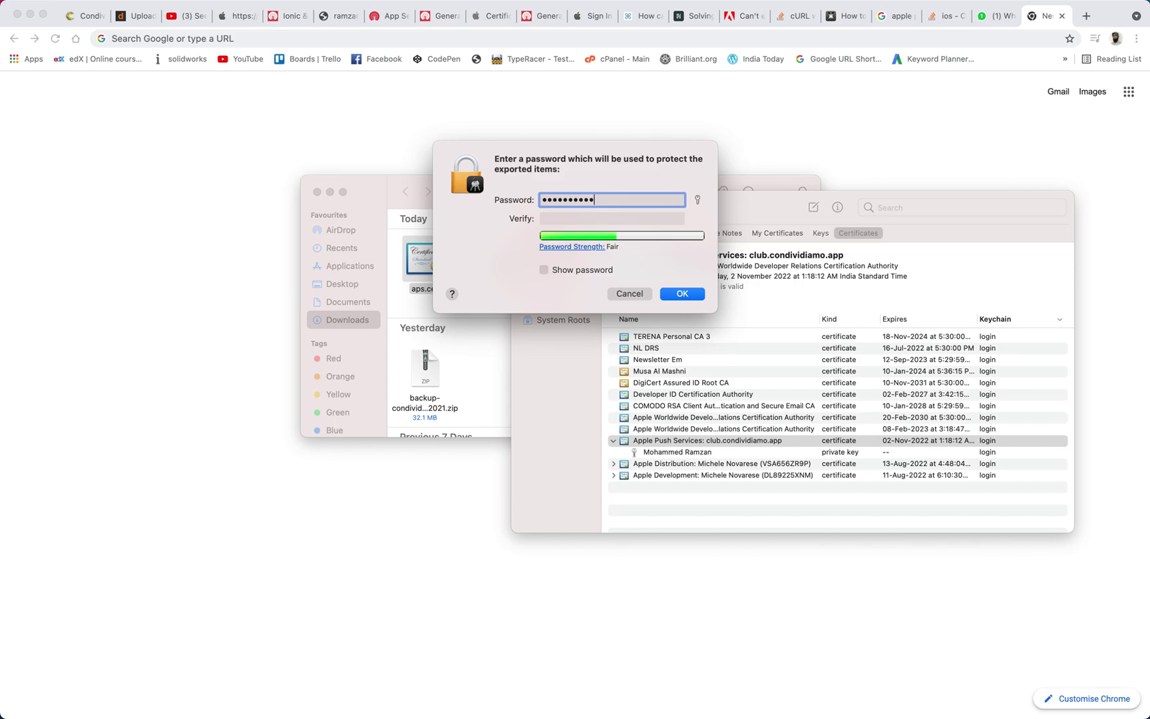
{"action": "type", "text": "3"}
{"action": "left_click", "coordinate": [665, 214]}
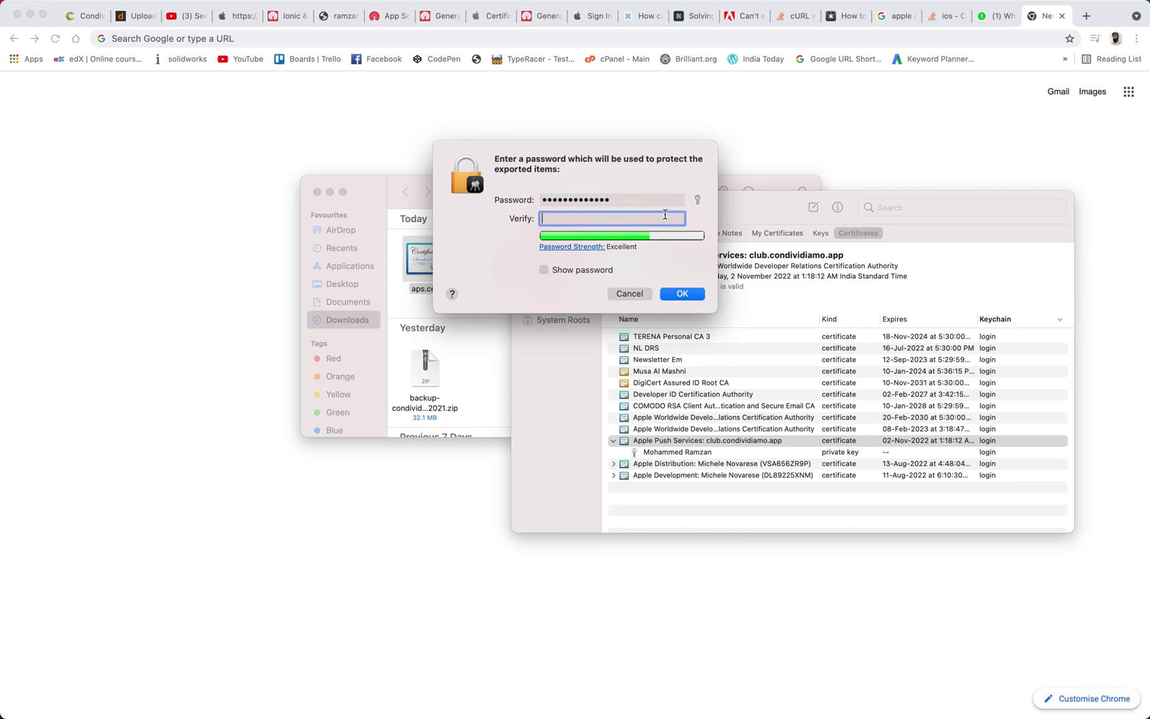
{"action": "type", "text": "1234567890123"}
{"action": "left_click", "coordinate": [681, 294]}
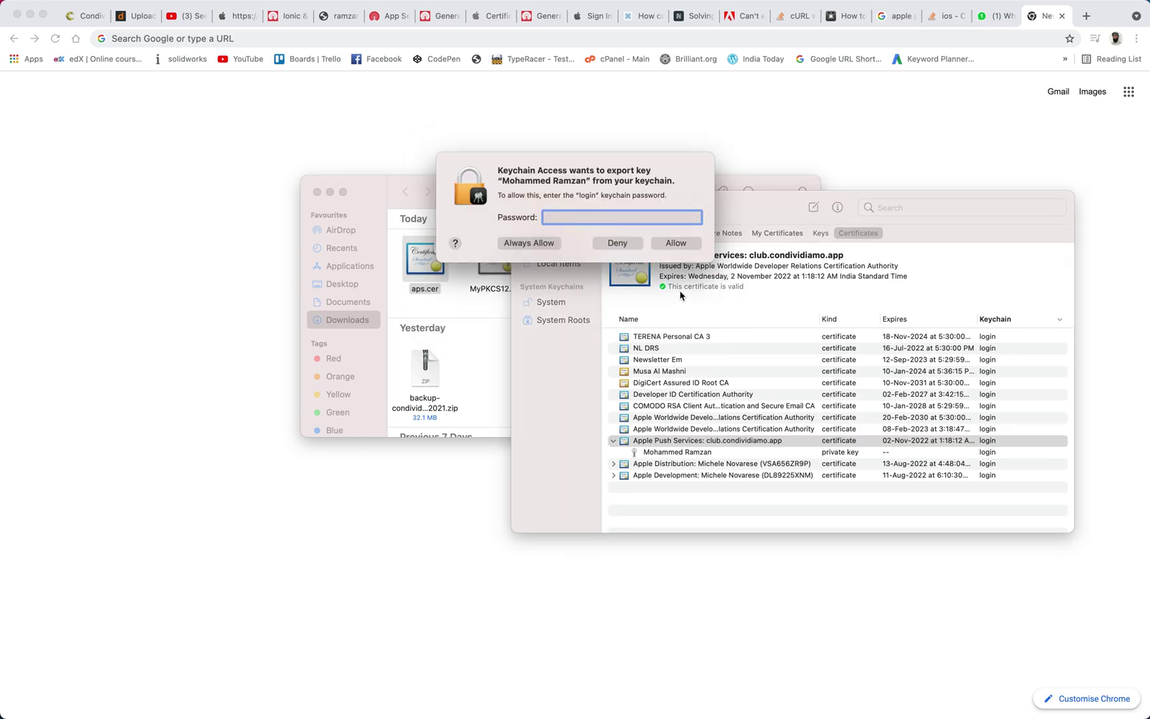
{"action": "type", "text": "123456"}
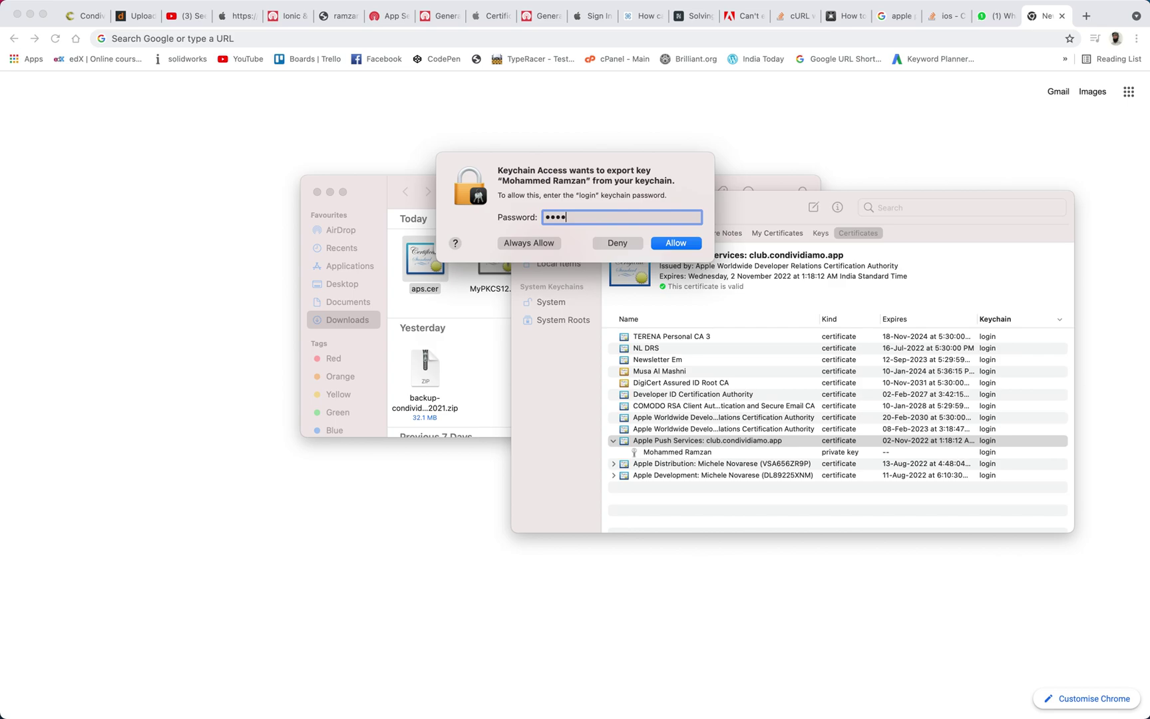
{"action": "type", "text": "789012"}
{"action": "key", "text": "Return"}
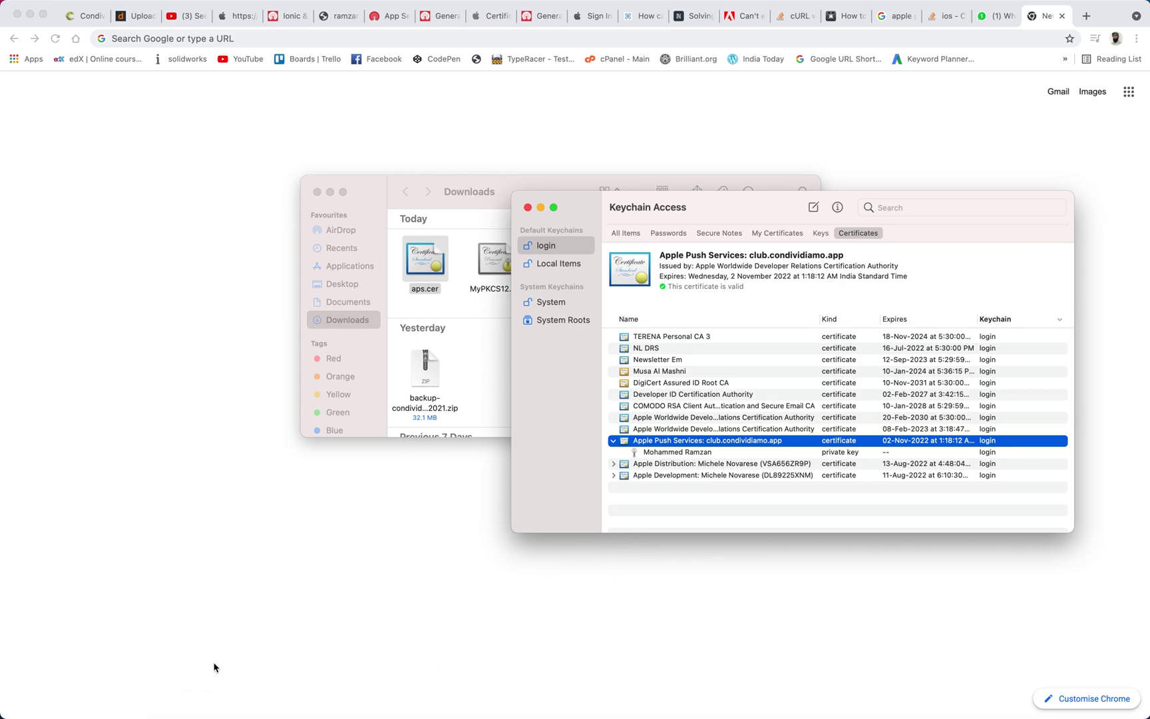
{"action": "left_click", "coordinate": [188, 699]}
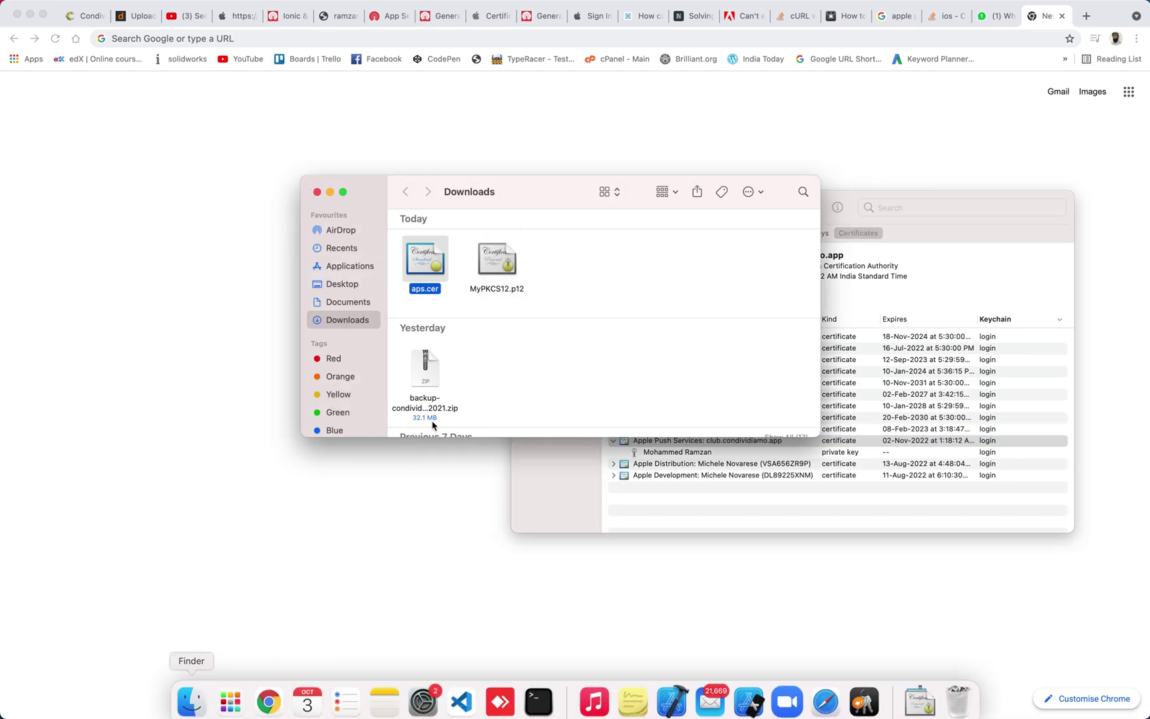
Browse Finder to Desktop › certificates › push notification certificate
{"action": "left_click", "coordinate": [342, 284]}
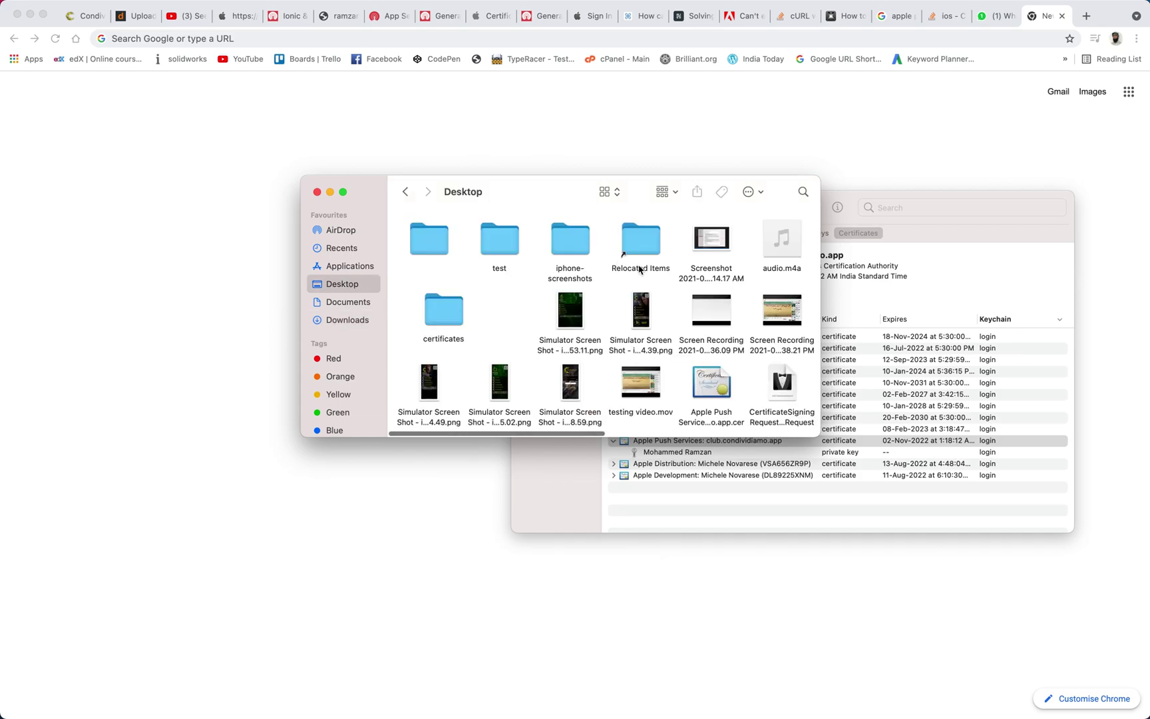
{"action": "scroll", "coordinate": [629, 308], "scroll_direction": "right", "scroll_amount": 3}
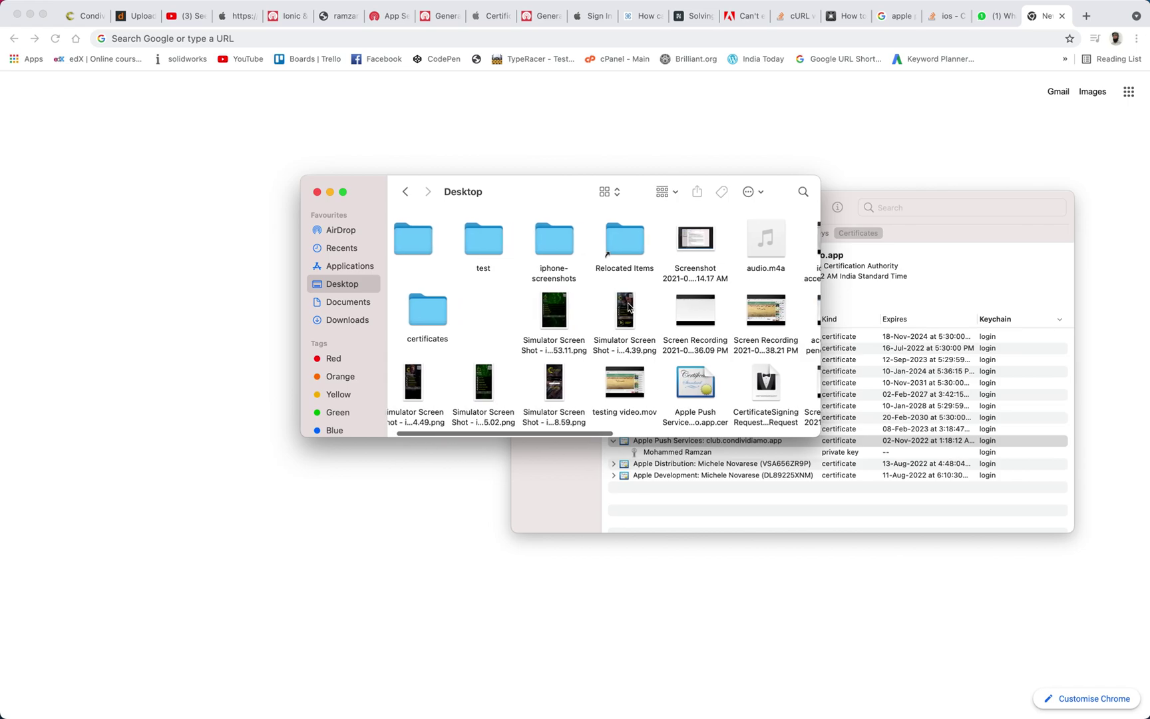
{"action": "scroll", "coordinate": [628, 307], "scroll_direction": "right", "scroll_amount": 15}
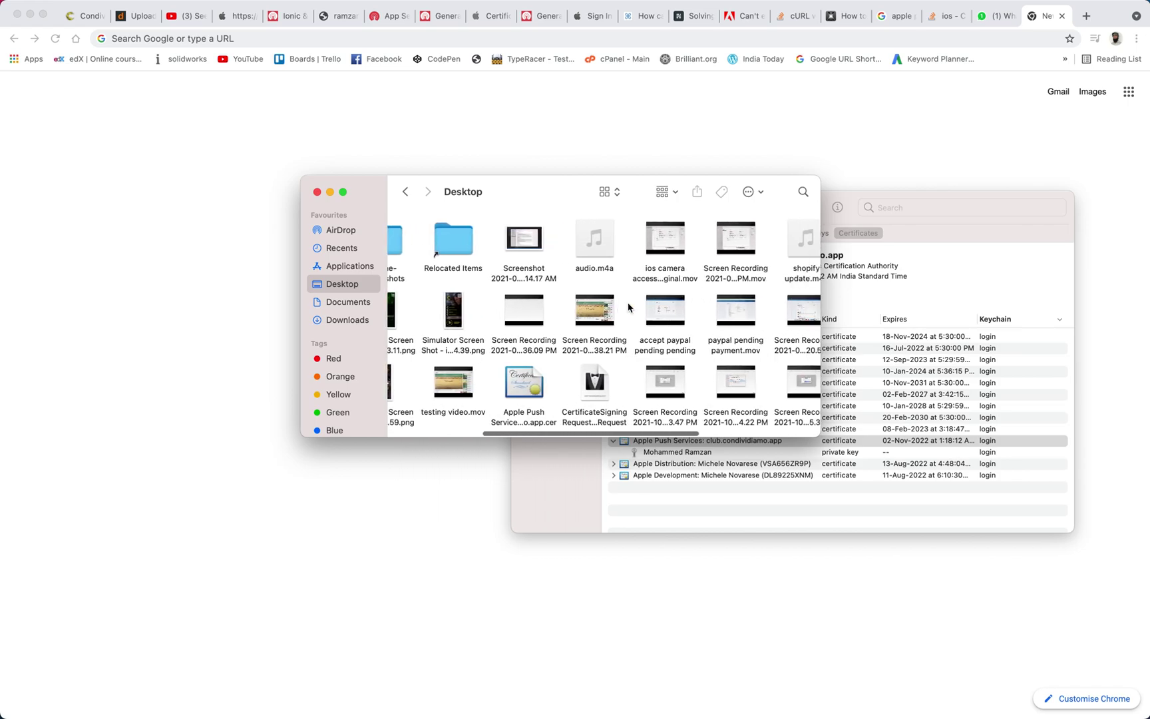
{"action": "scroll", "coordinate": [629, 308], "scroll_direction": "right", "scroll_amount": 4}
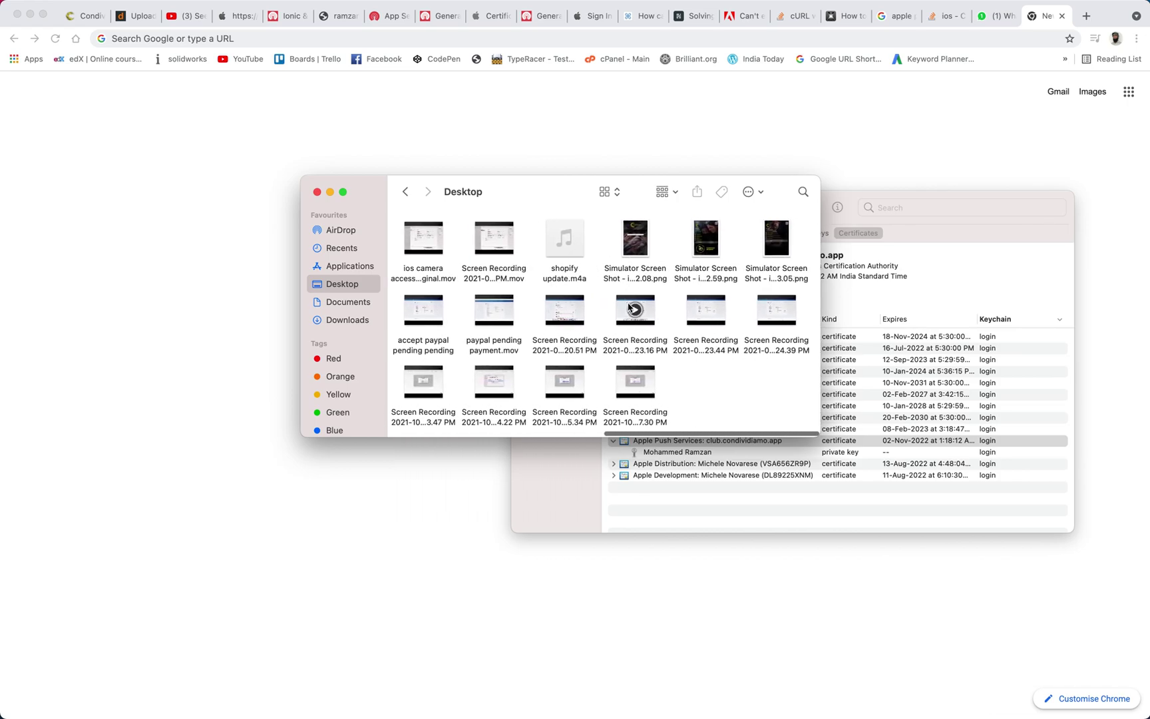
{"action": "scroll", "coordinate": [628, 308], "scroll_direction": "left", "scroll_amount": 15}
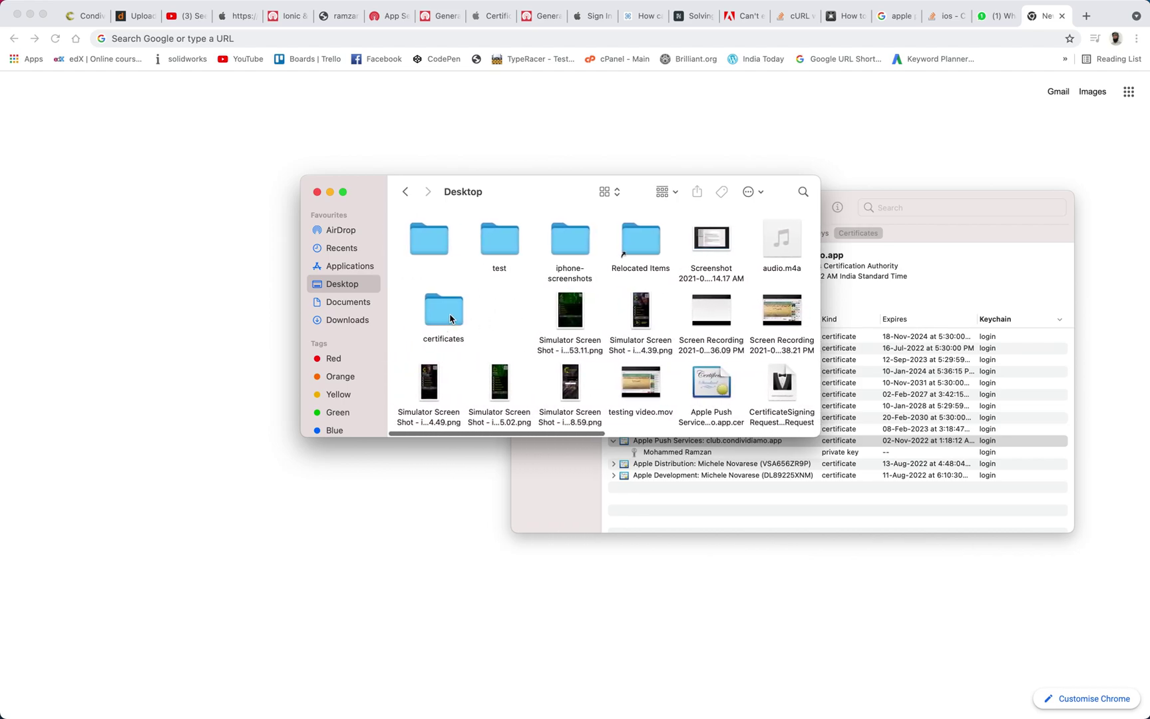
{"action": "double_click", "coordinate": [450, 319]}
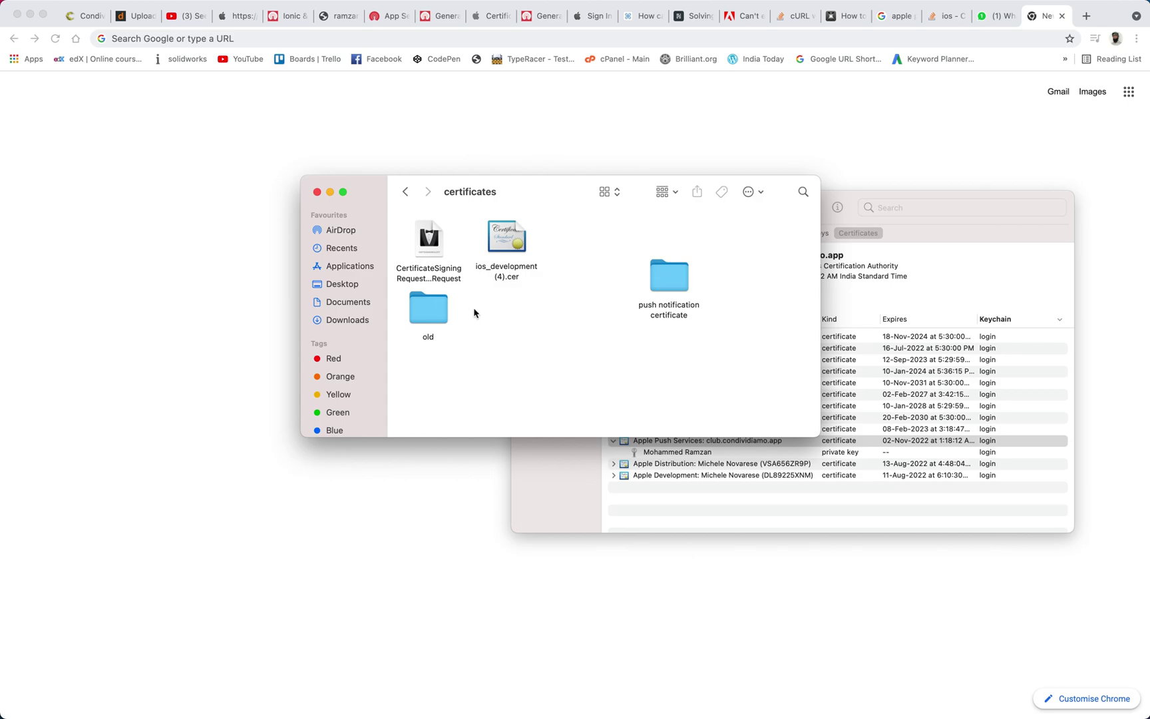
{"action": "double_click", "coordinate": [668, 286]}
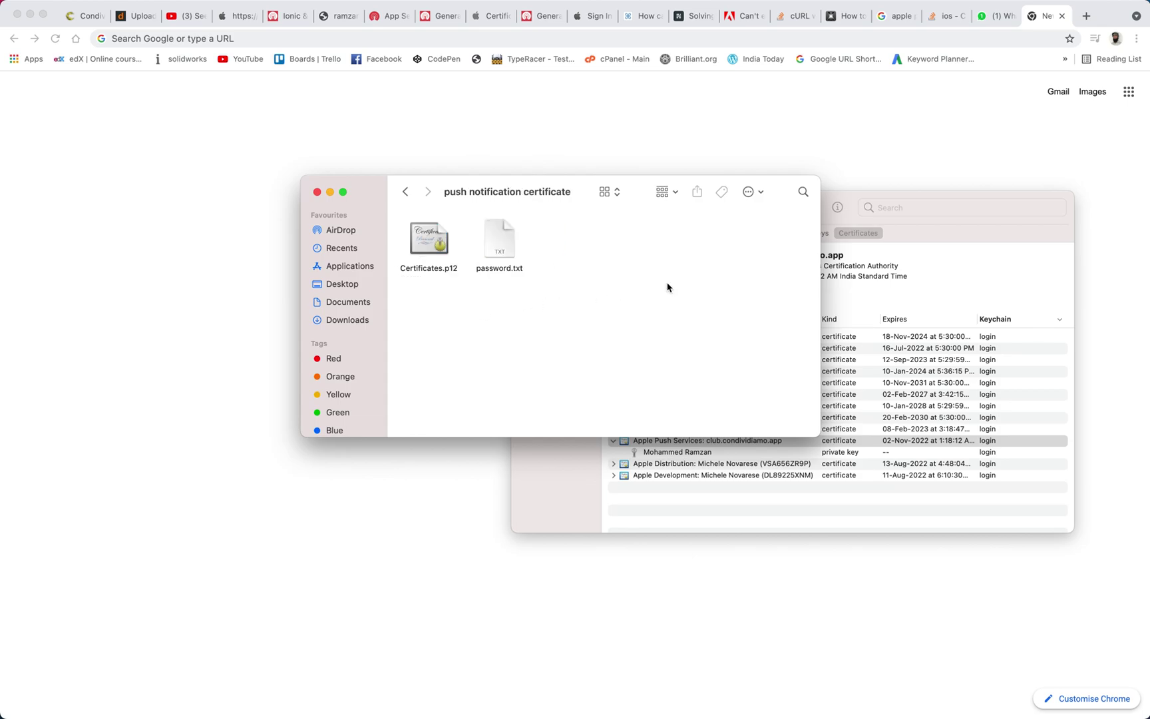